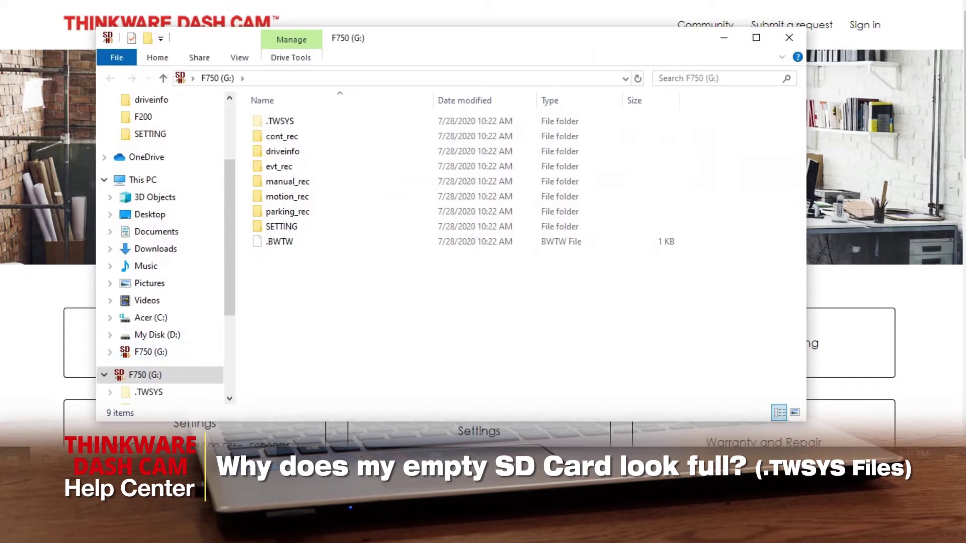
Step: Open the F750 SD card, then browse into its hidden .TWSYS folder and cont_rec subfolder
click(142, 179)
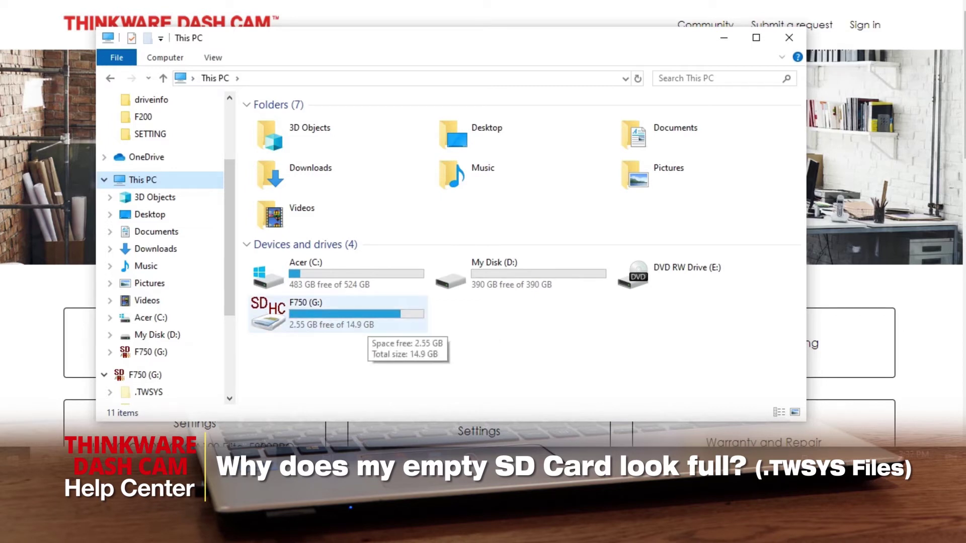
double_click(339, 313)
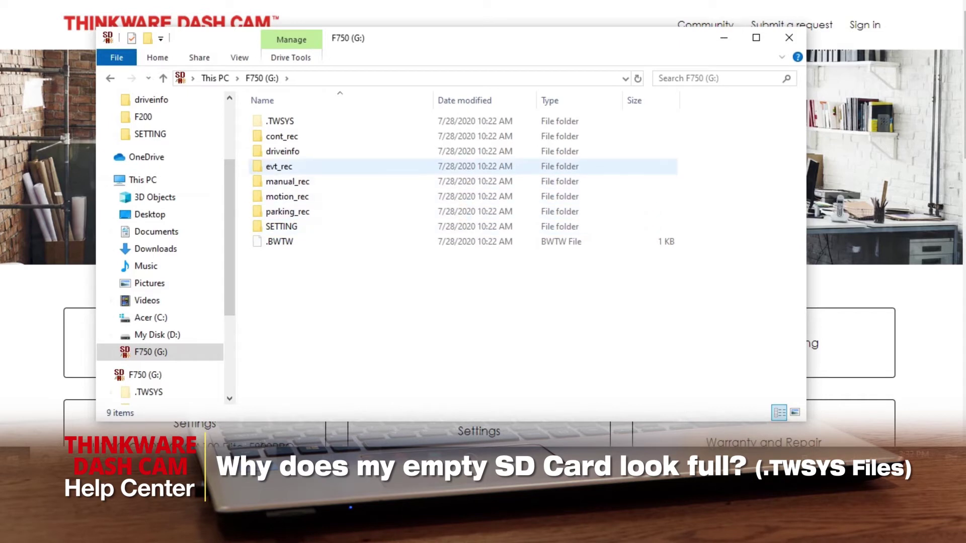
double_click(282, 136)
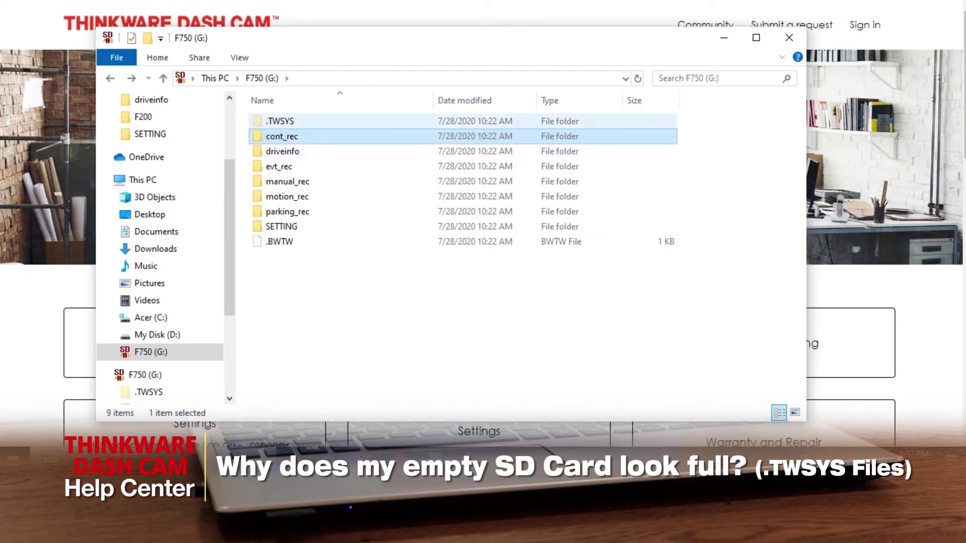
double_click(280, 121)
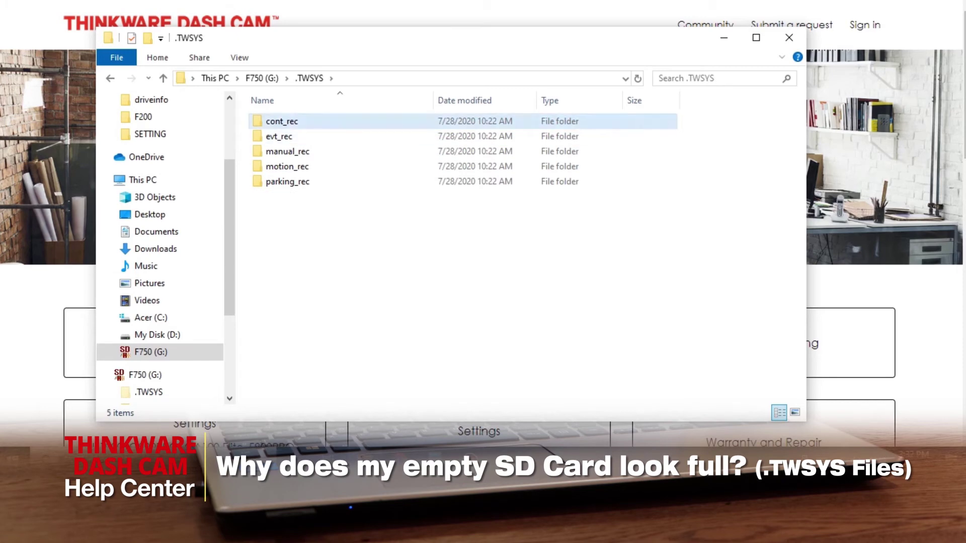
double_click(281, 121)
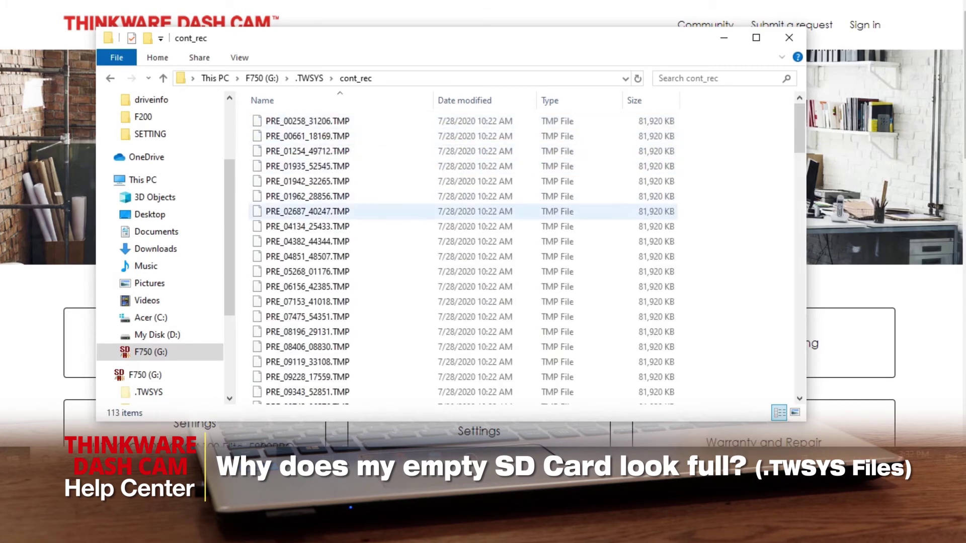
scroll(340, 207, down, 3)
scroll(340, 199, down, 5)
scroll(340, 200, up, 2)
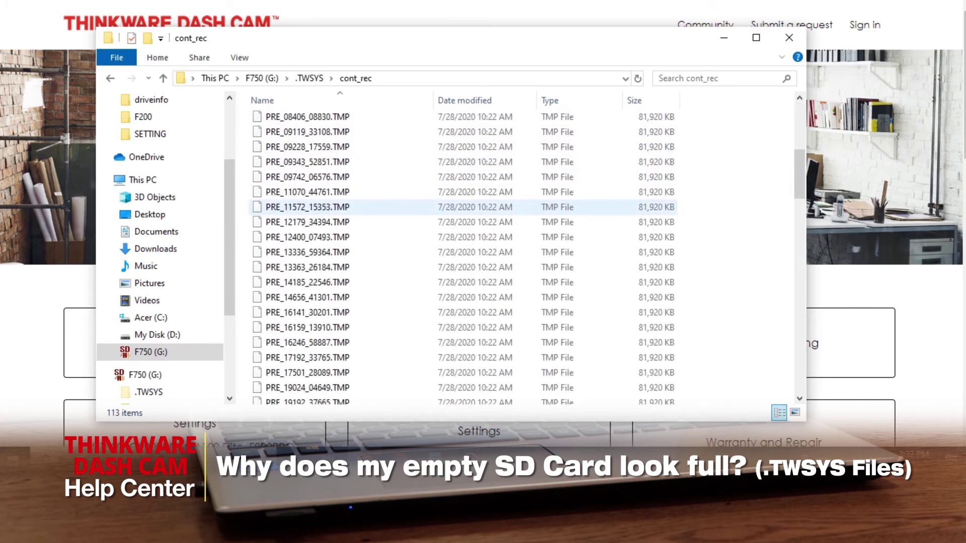
scroll(354, 205, up, 4)
scroll(355, 208, up, 2)
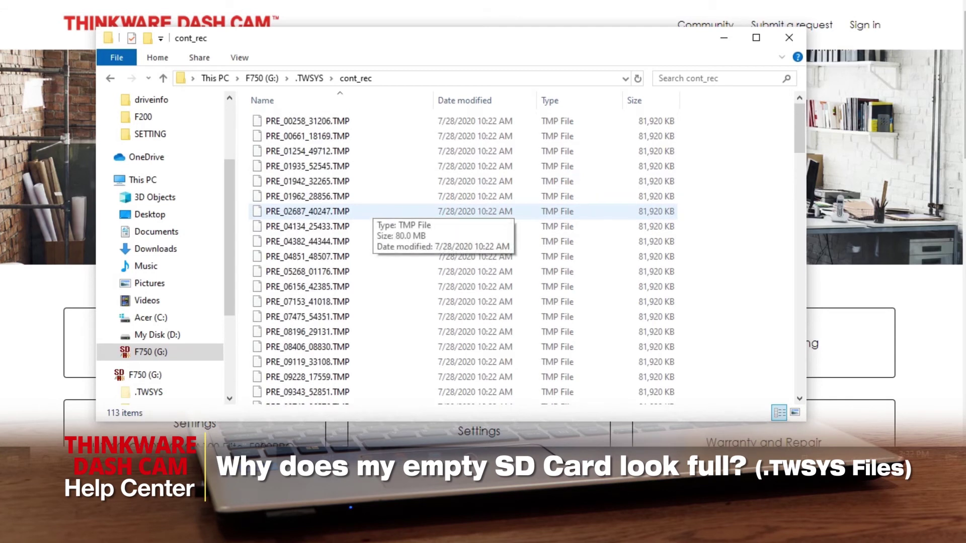
key(alt+Left)
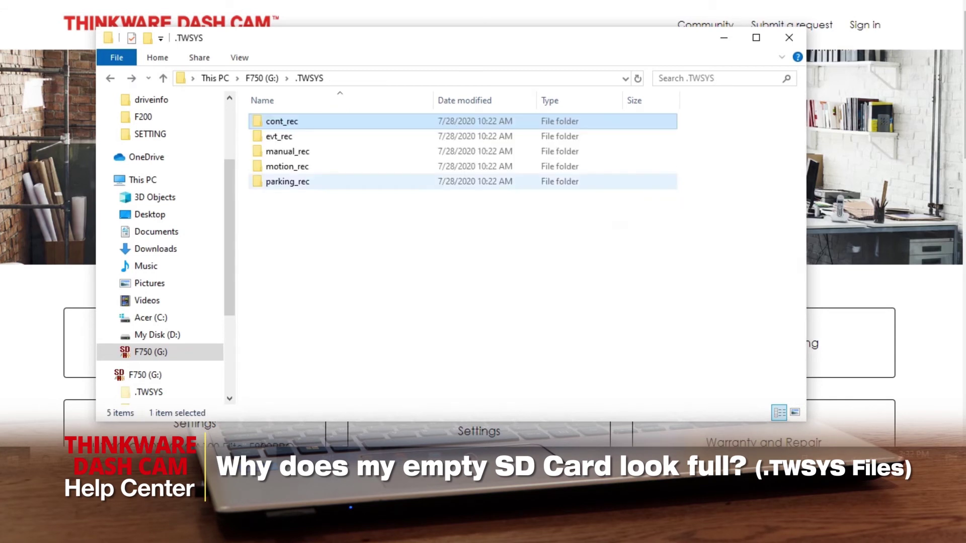
double_click(279, 136)
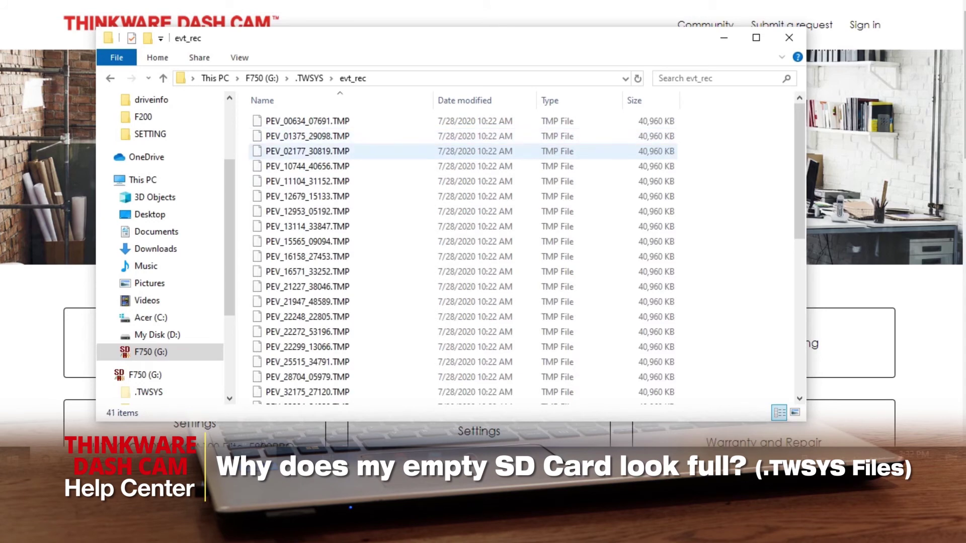
scroll(317, 219, down, 2)
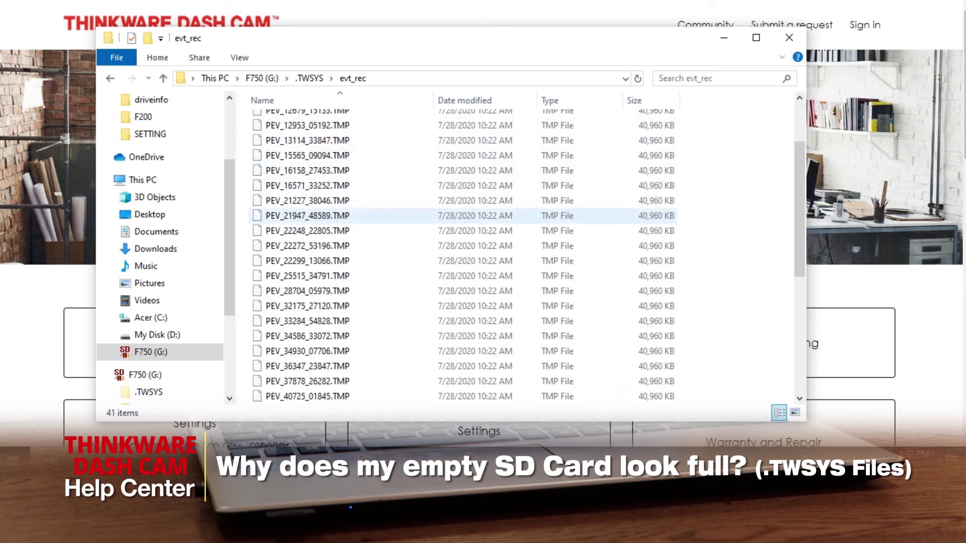
scroll(317, 222, down, 2)
scroll(317, 222, down, 3)
scroll(317, 222, up, 3)
scroll(317, 222, up, 1)
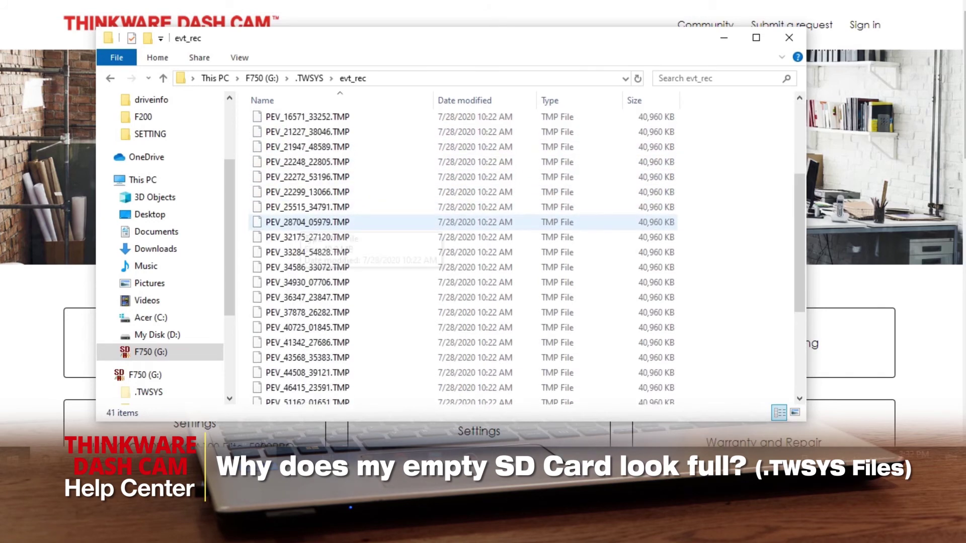
key(alt+Up)
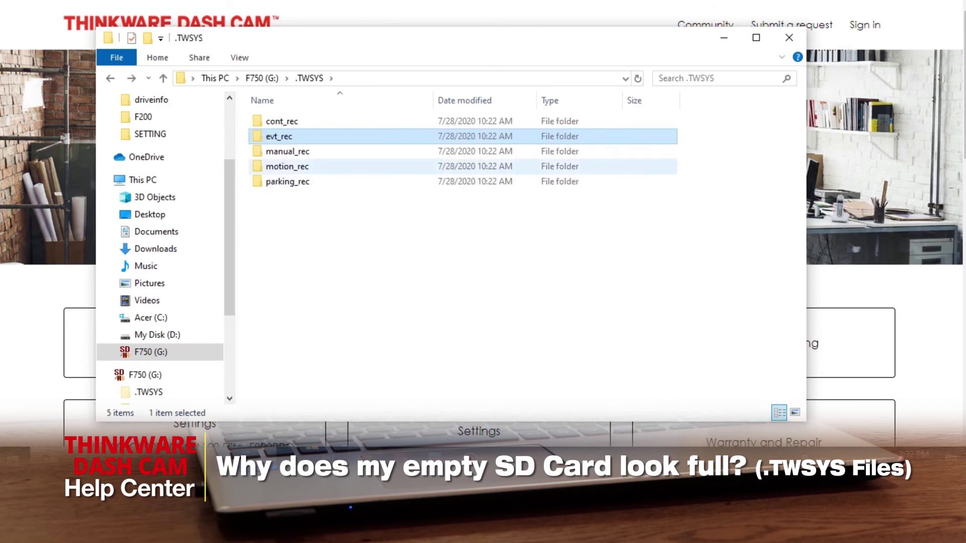
Step: Check the empty motion_rec folder, then move on to the parking_rec folder in .TWSYS
click(287, 166)
key(Return)
key(alt+Left)
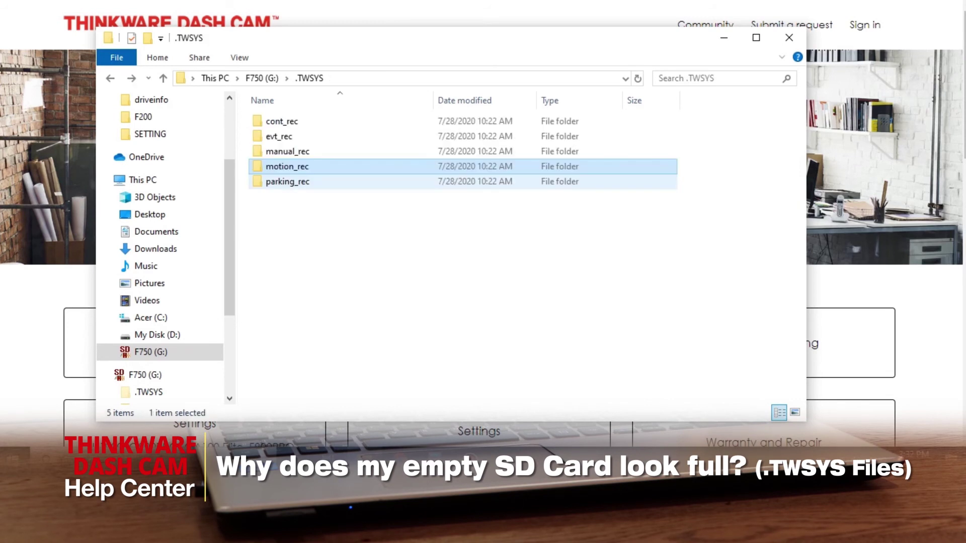
key(Down)
key(Return)
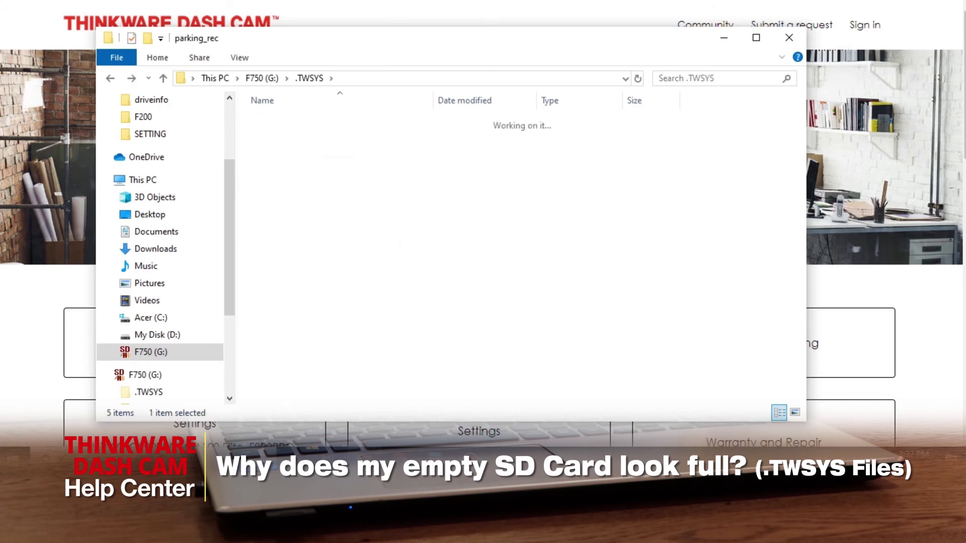